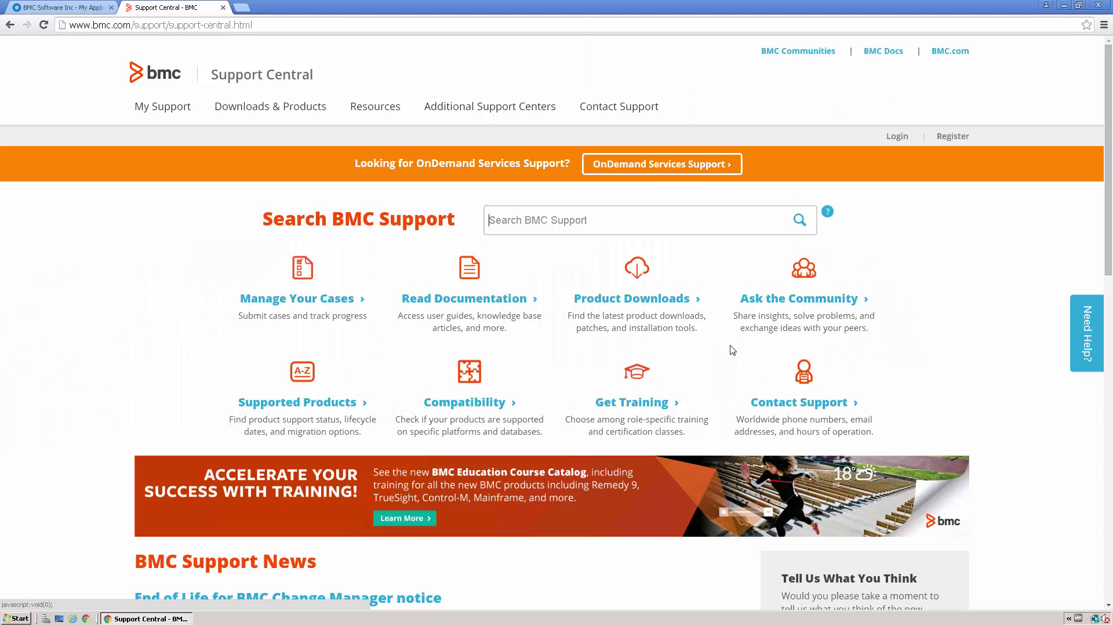
Go to Product Downloads on Support Central to reach the EPD export compliance terms page
click(640, 300)
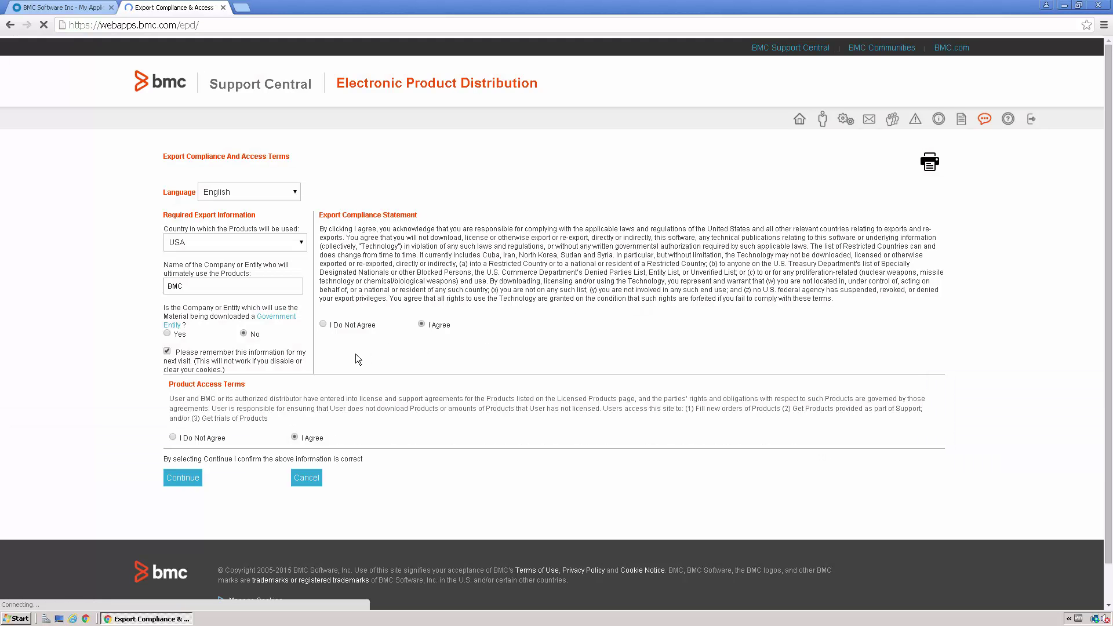
Accept the terms and filter the product list to only the Control-M Agent, Server, EM category
click(183, 478)
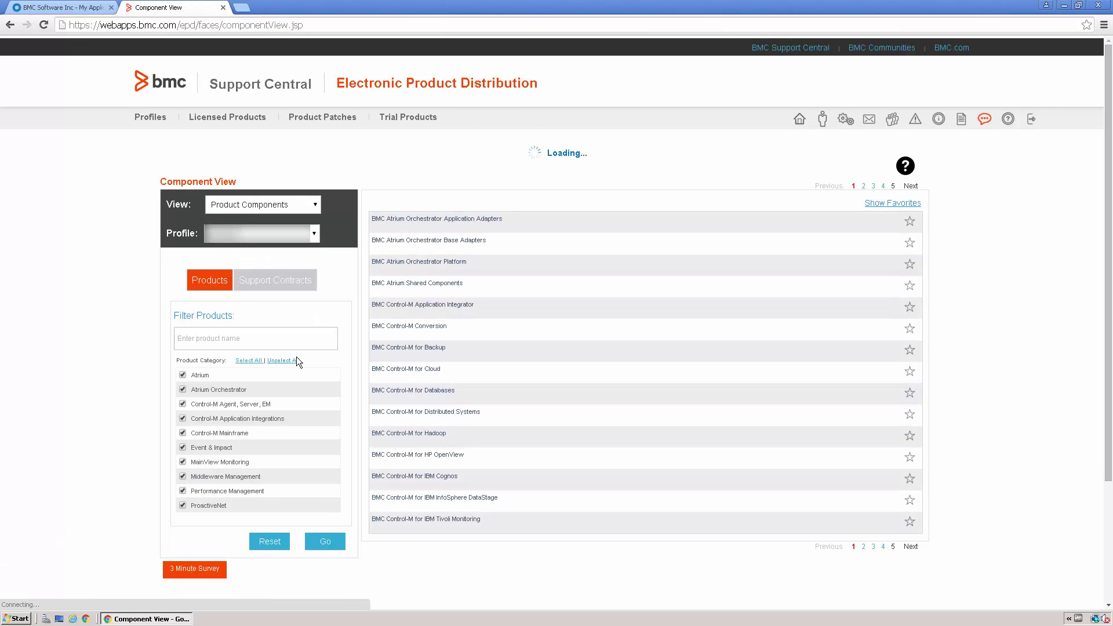
click(288, 360)
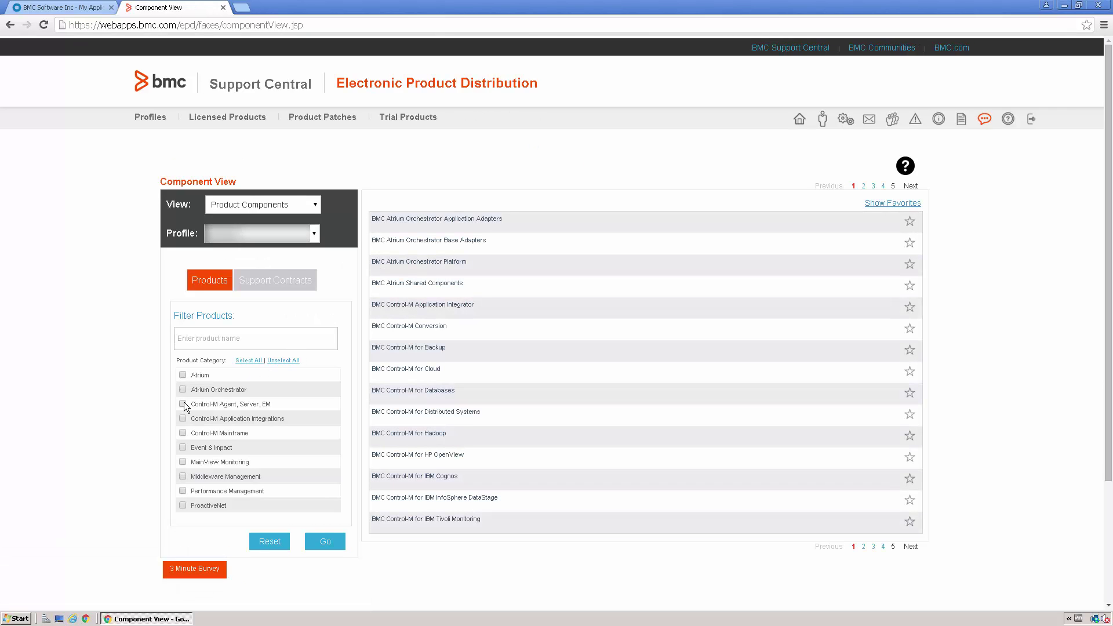
click(324, 542)
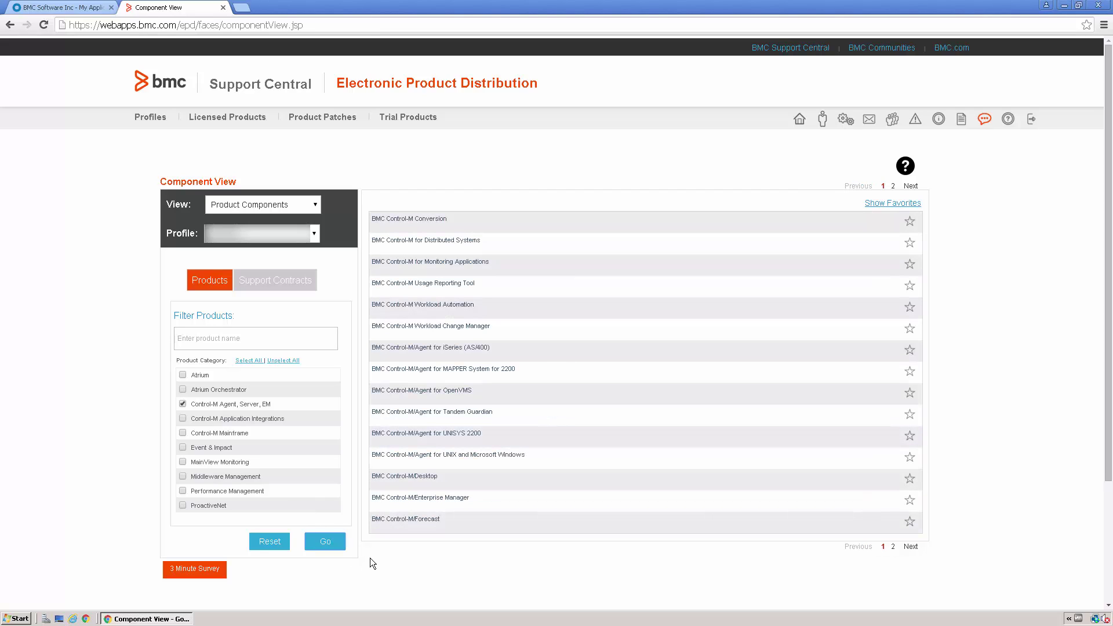
Open Control-M/Enterprise Manager, list 8.0.00 Microsoft Windows/NT products, and tick 64-bit Fix-pack 7
click(445, 503)
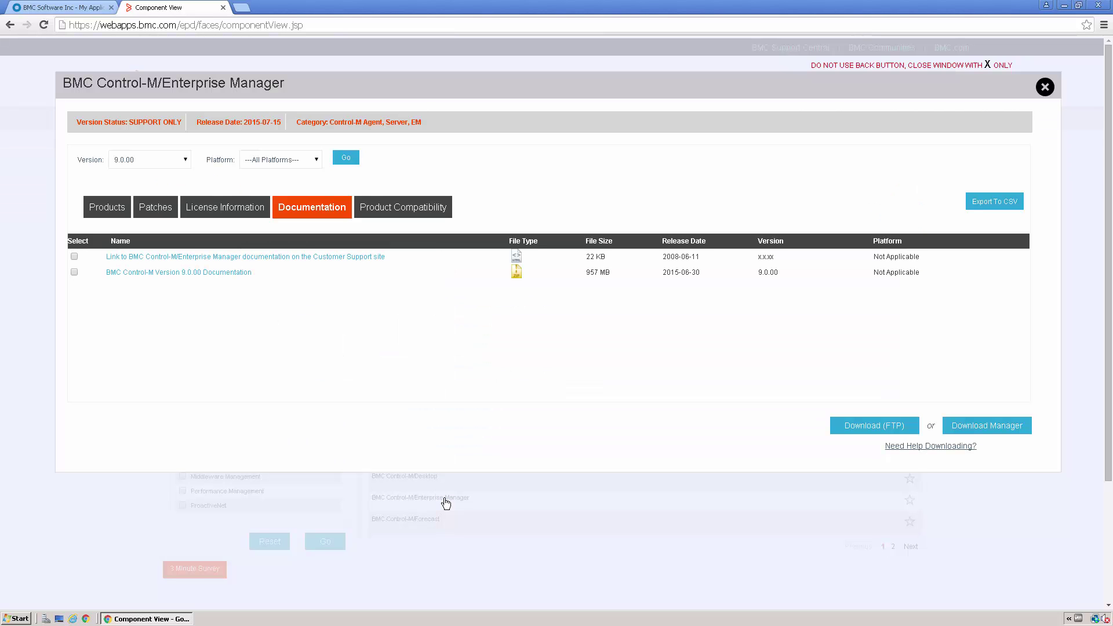
click(121, 211)
click(185, 159)
click(176, 182)
click(294, 161)
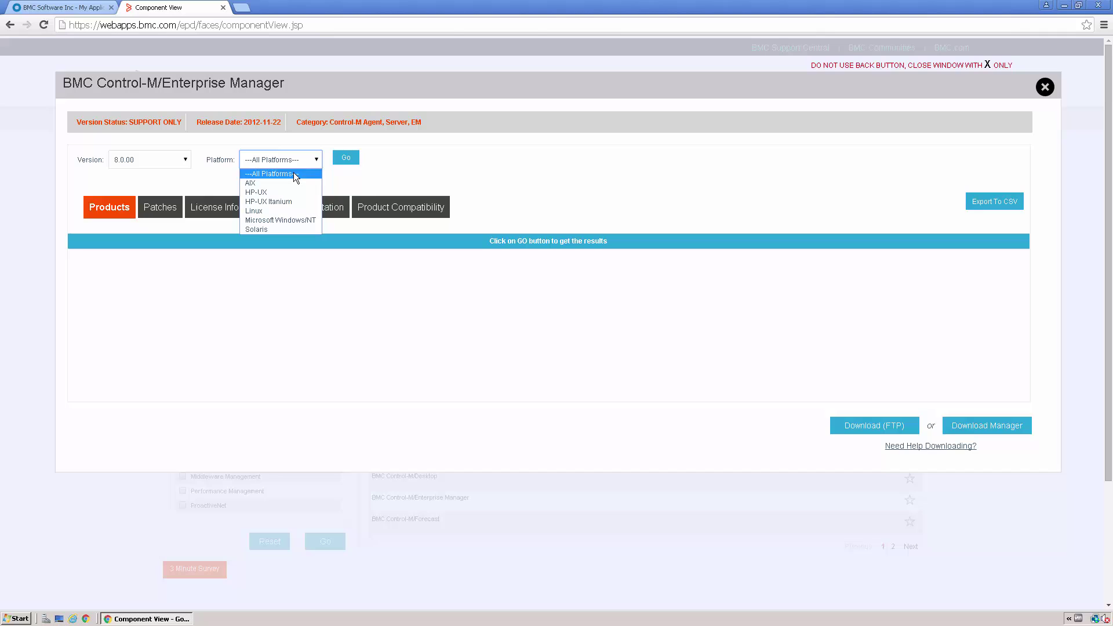
click(294, 220)
click(337, 164)
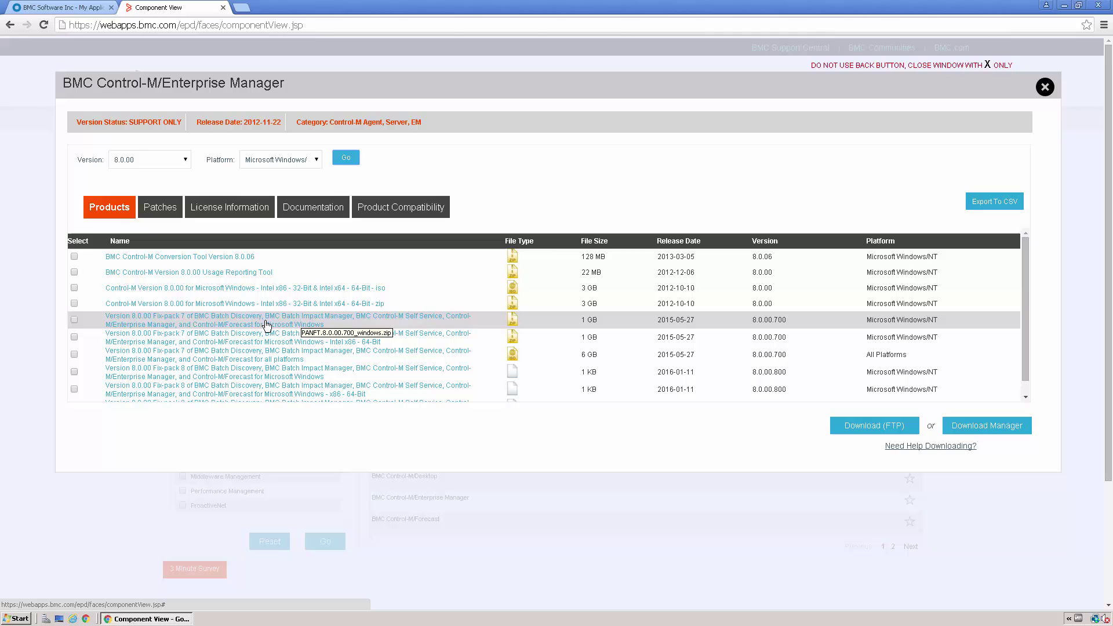
click(74, 338)
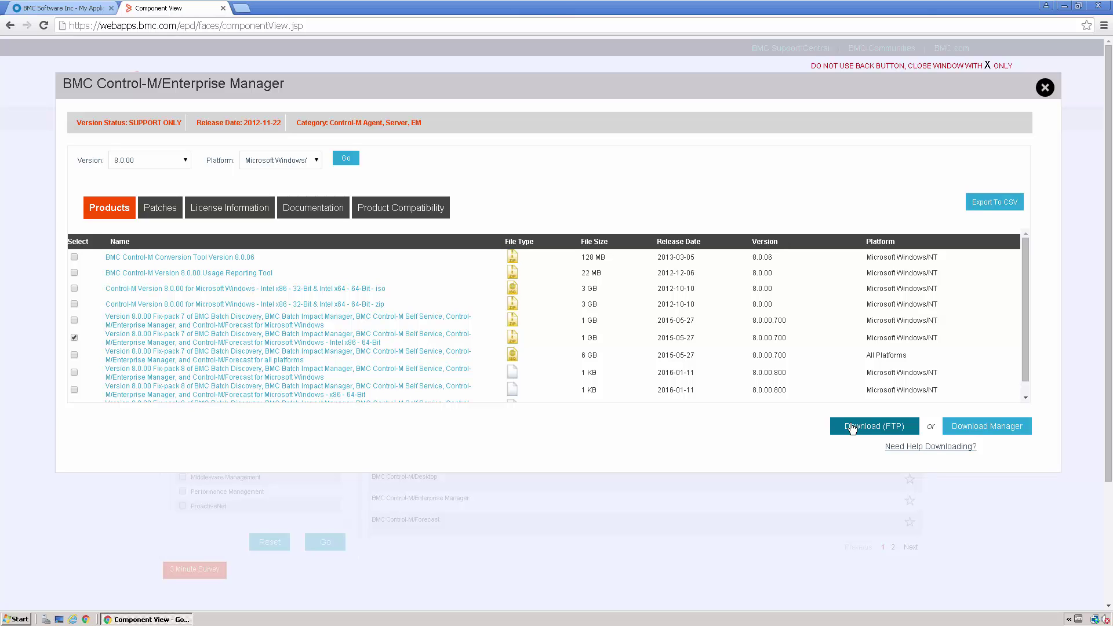
Download PANFT.8.0.00.800_windows_x86_64.exe from the FTP folder CONTROL-M_Enterprise_Manager/8.0.00/PANFT.8.0.00.800/Windows
click(852, 426)
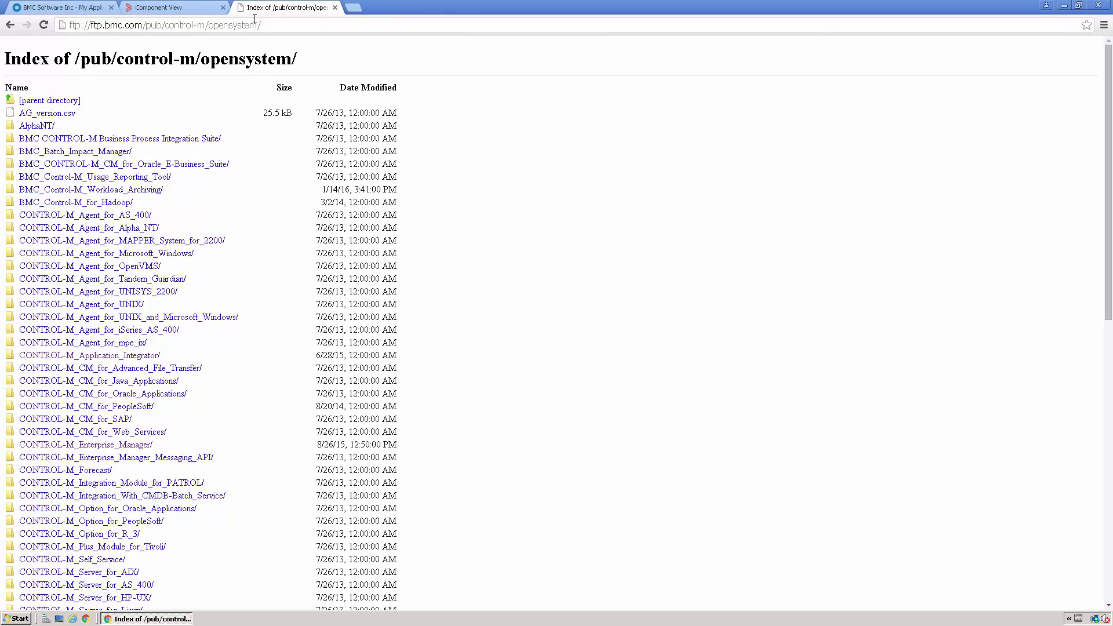
click(136, 449)
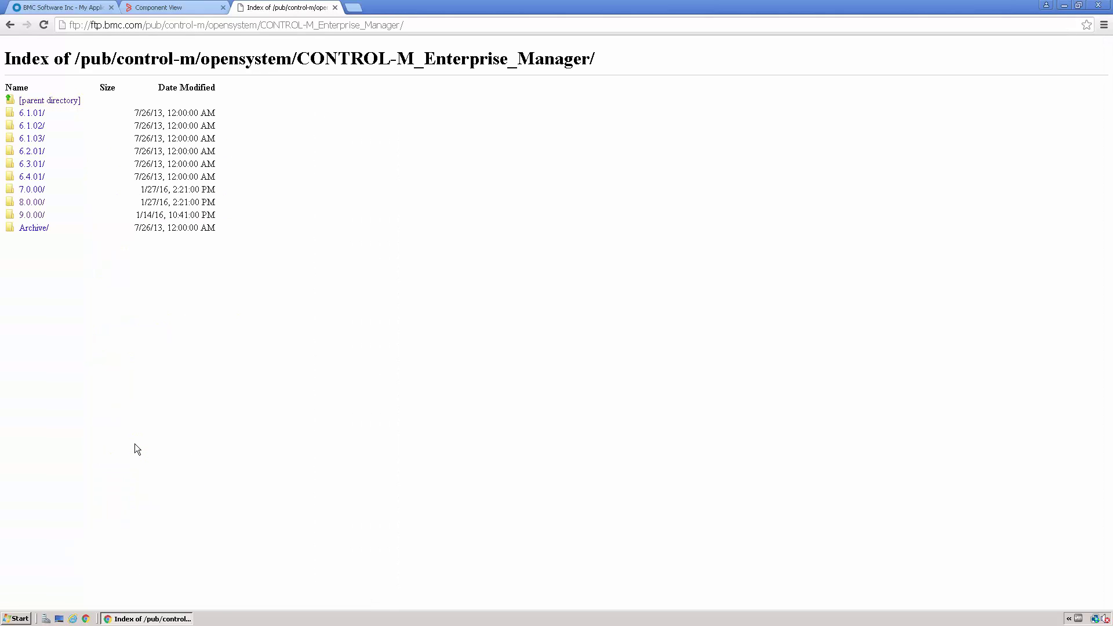
click(36, 205)
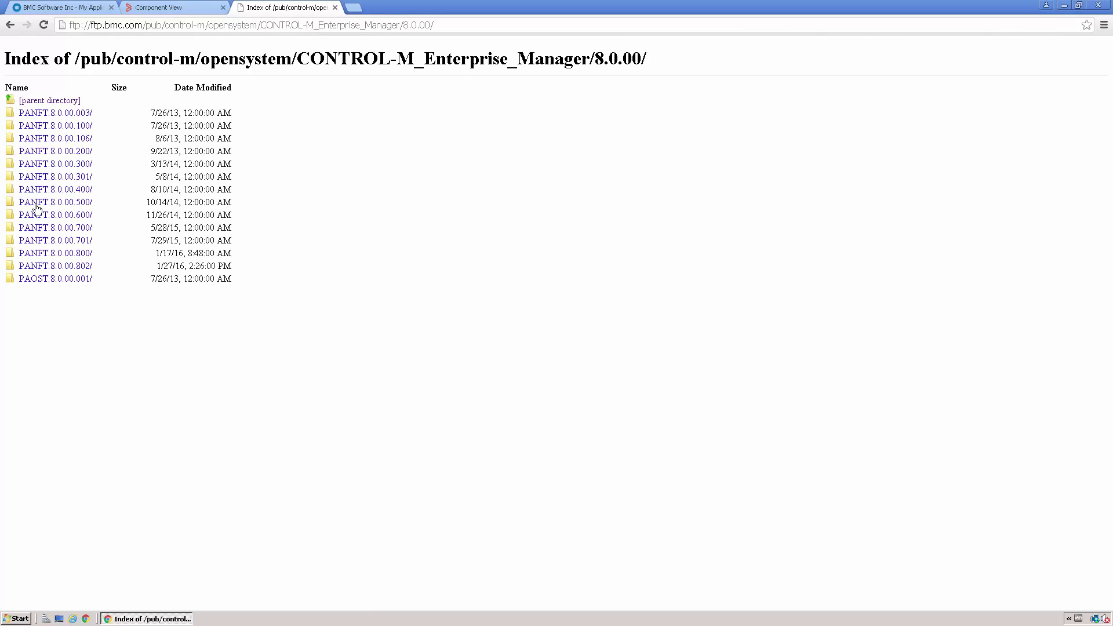
click(54, 256)
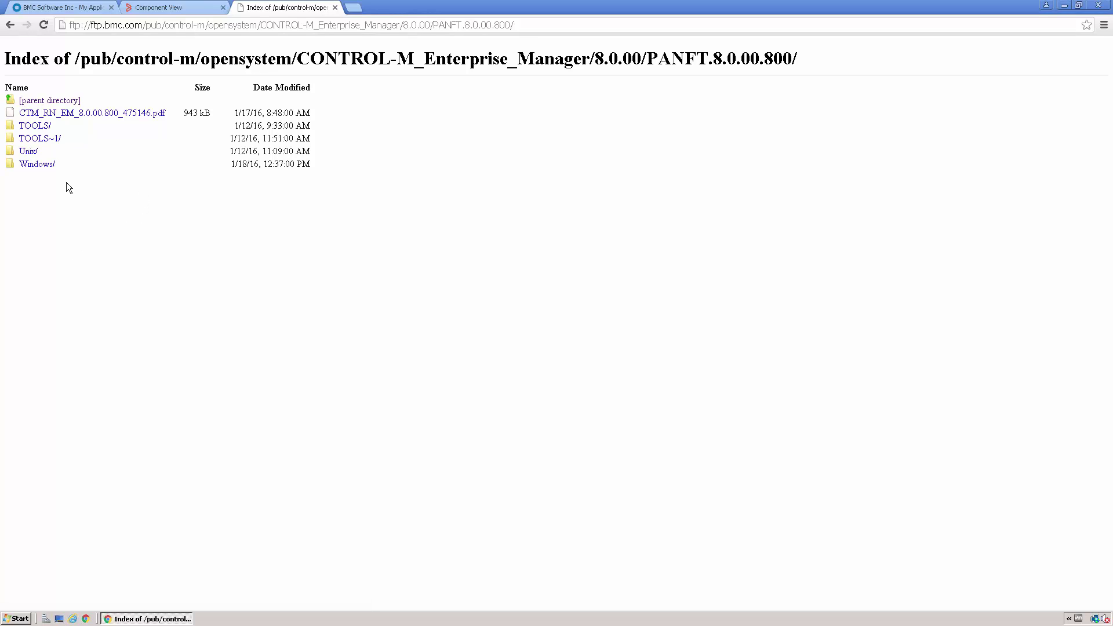
click(38, 172)
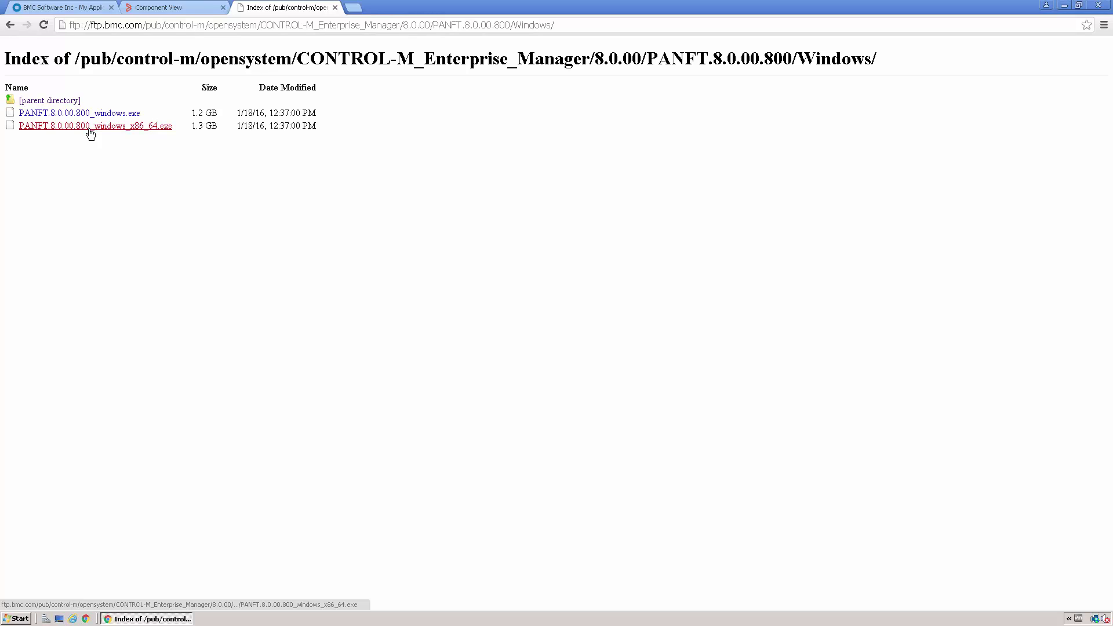
click(91, 127)
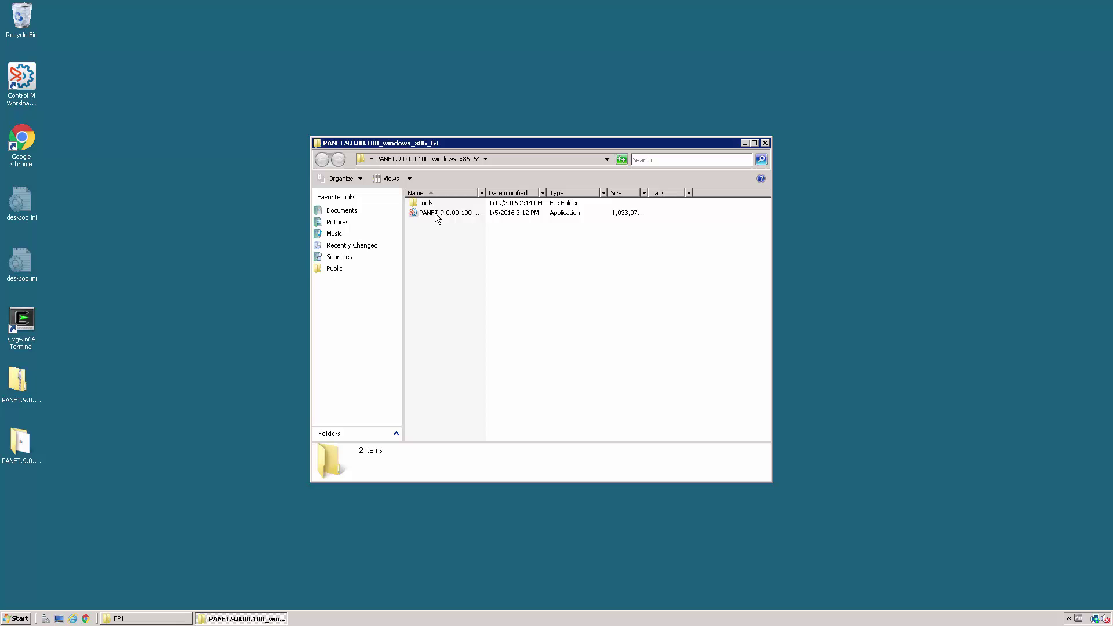
Run the PANFT.9.0.00.100 application file from Explorer
double_click(437, 215)
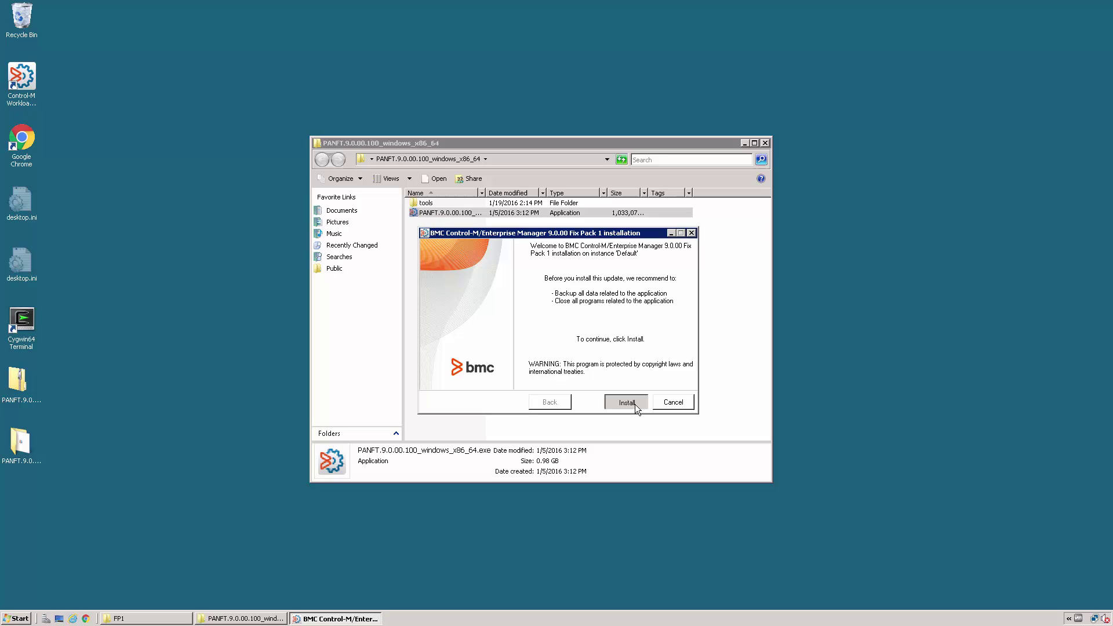
Install Fix Pack 1 after stopping all running Control-M services, then finish the wizard
click(635, 405)
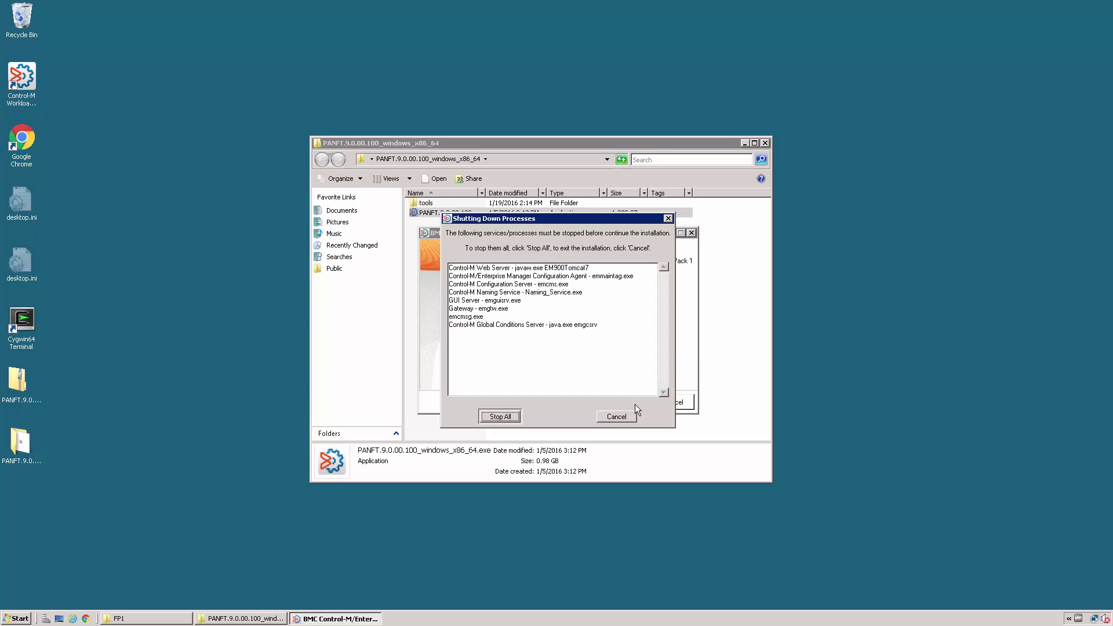
click(513, 418)
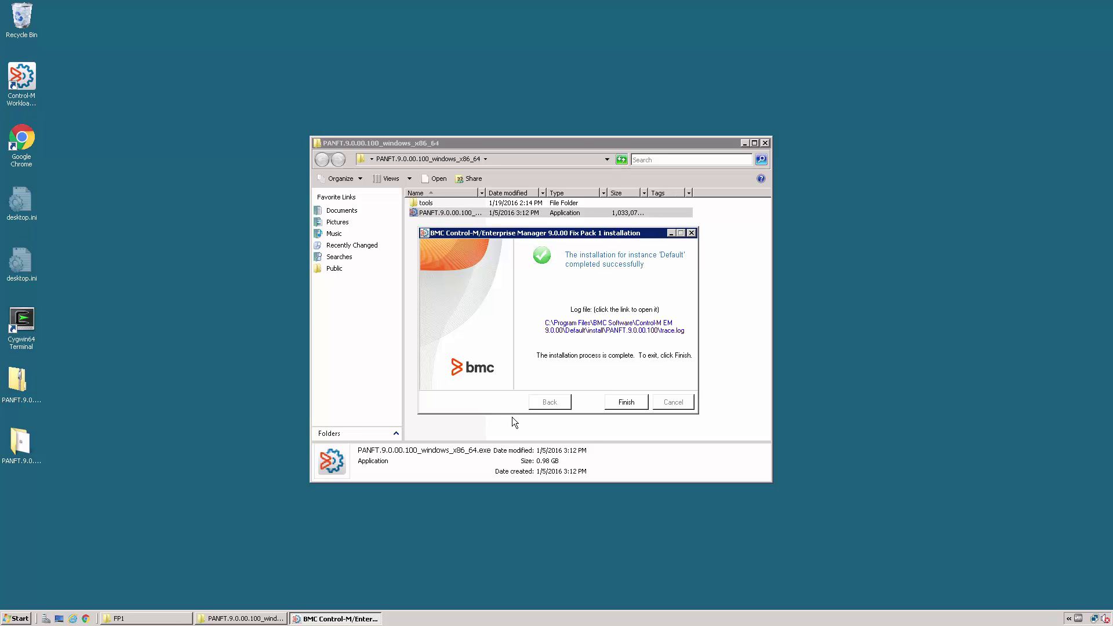
click(619, 400)
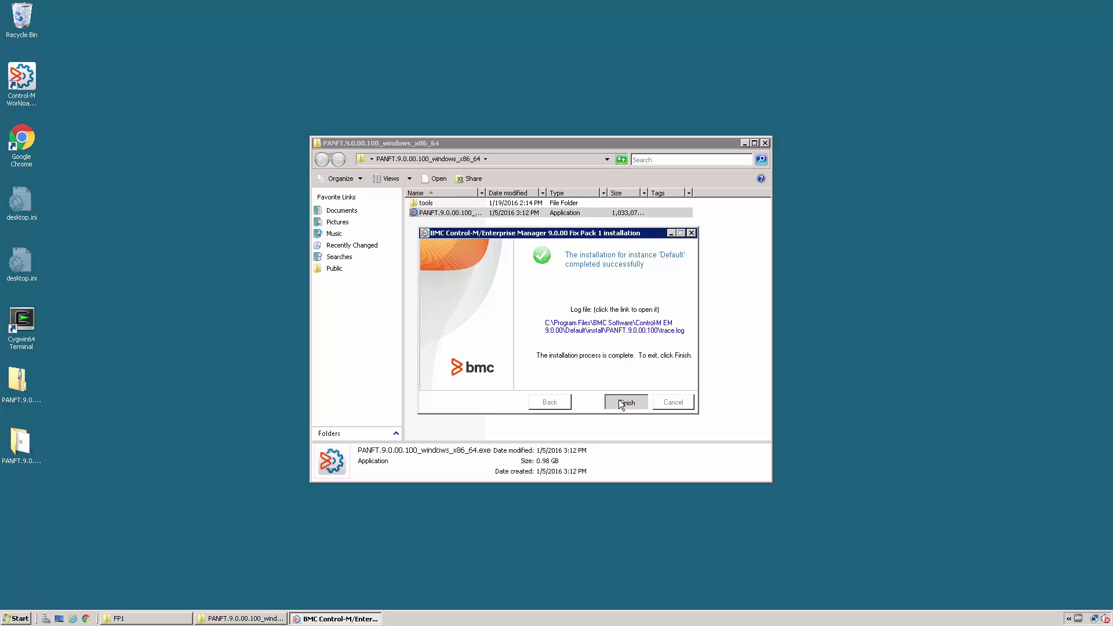